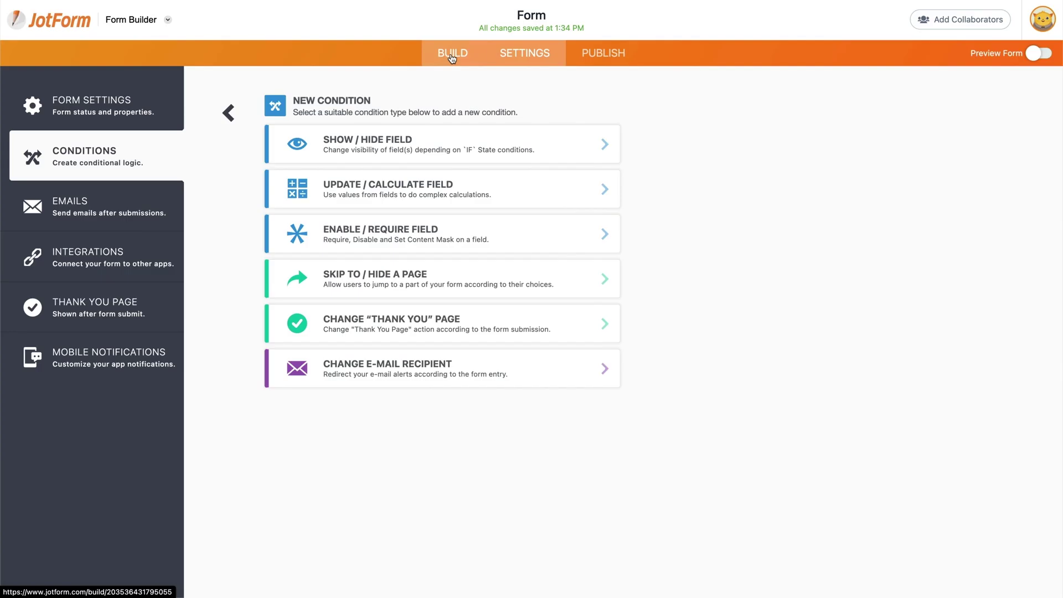
# Return to the Build form view and drag a single-line field below Investment Type
pyautogui.click(453, 56)
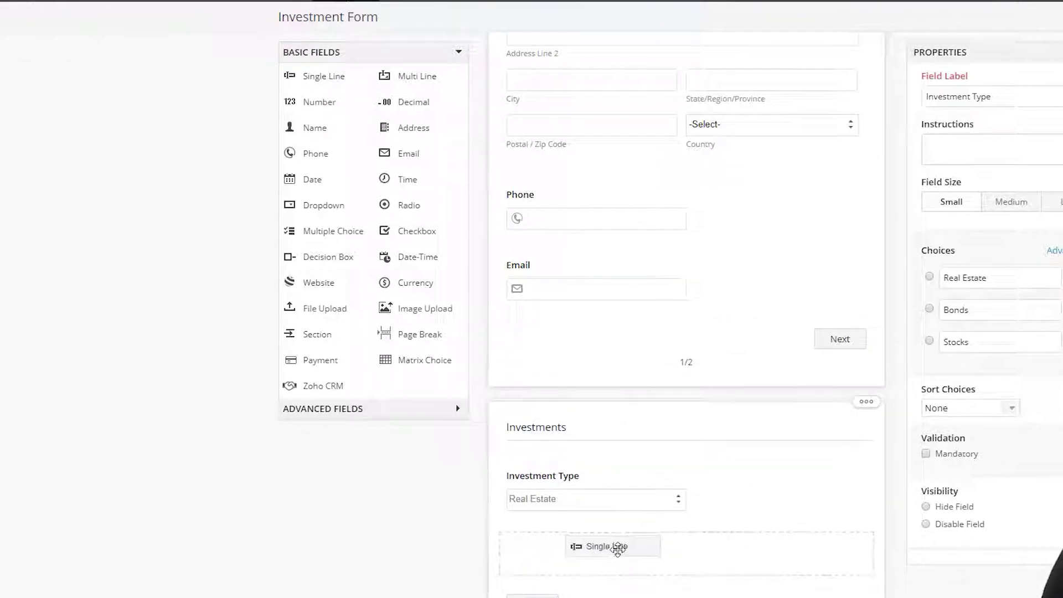
pyautogui.moveTo(618, 548); pyautogui.dragTo(636, 542)
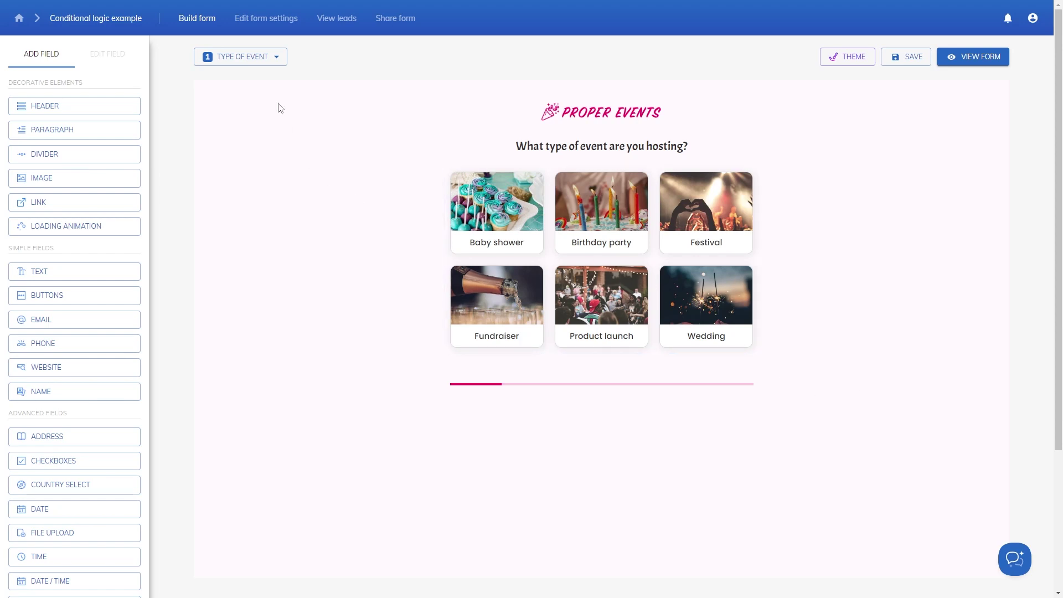
# Add a Show rule block to the (Charity question) step based on Type of event
pyautogui.click(274, 58)
pyautogui.click(246, 190)
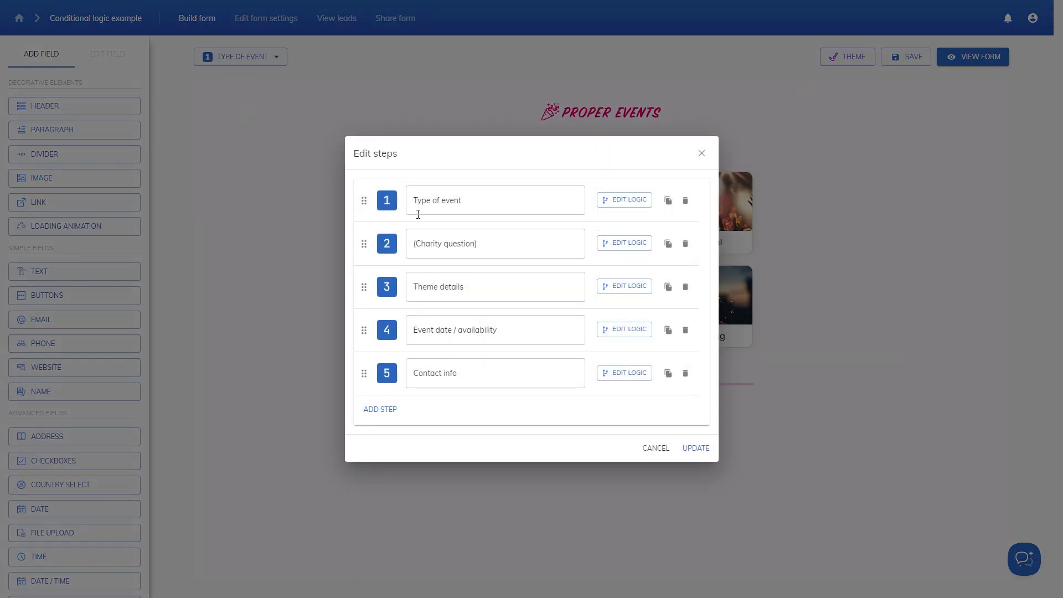
pyautogui.click(624, 244)
pyautogui.click(563, 380)
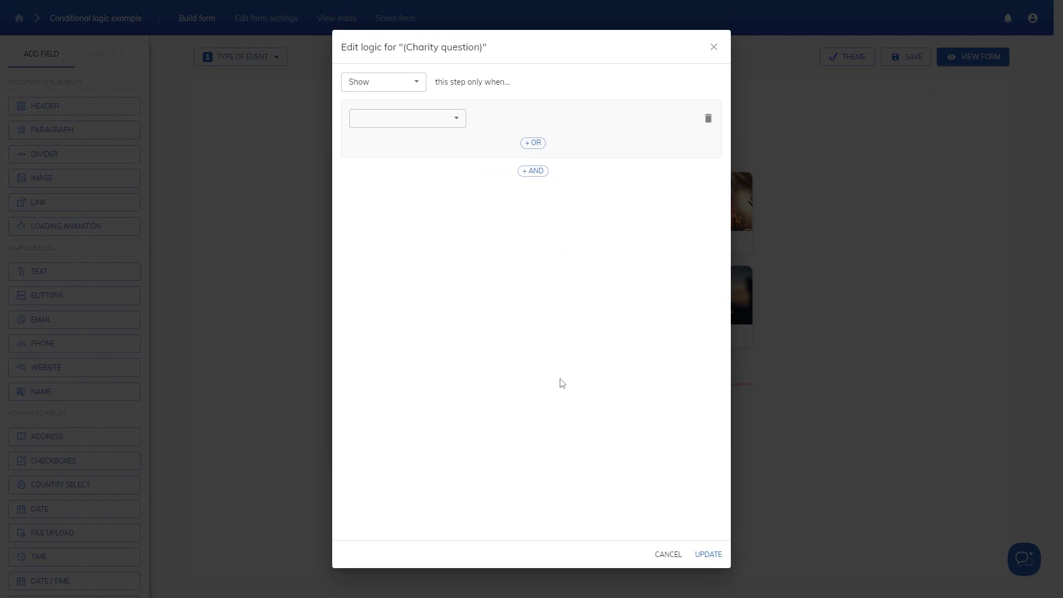
pyautogui.click(410, 83)
pyautogui.click(407, 86)
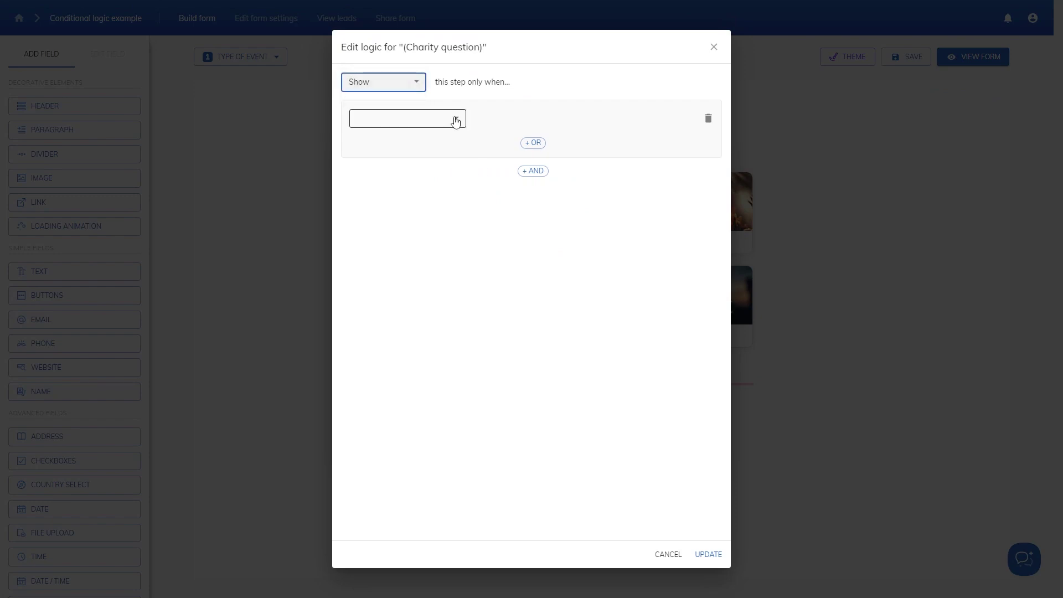
pyautogui.click(452, 120)
# Set the rule to require Fundraiser selected, then update the step logic
pyautogui.click(451, 124)
pyautogui.click(529, 118)
pyautogui.click(530, 124)
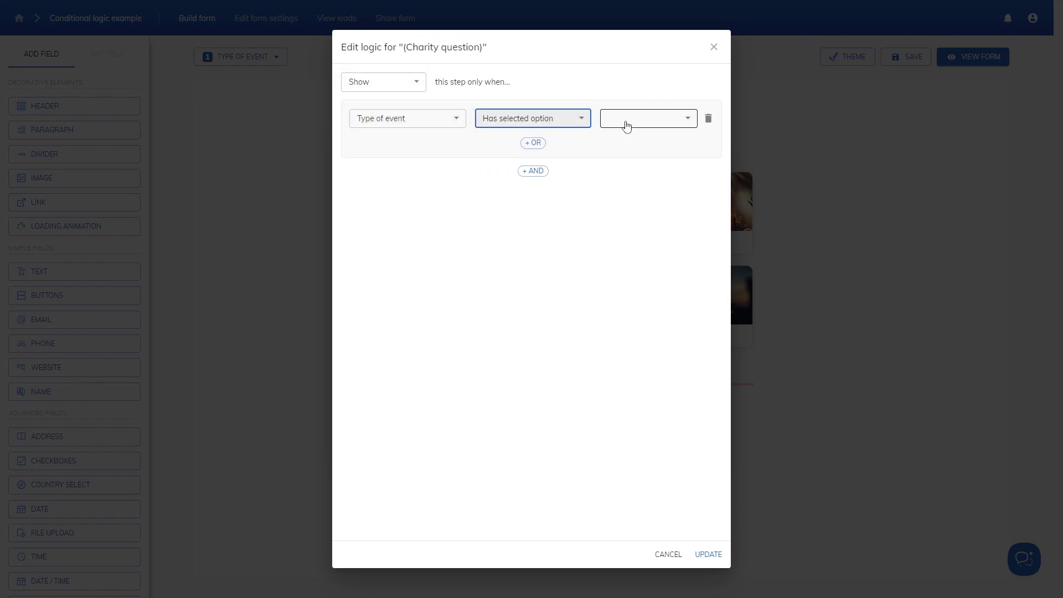
pyautogui.click(627, 126)
pyautogui.click(679, 219)
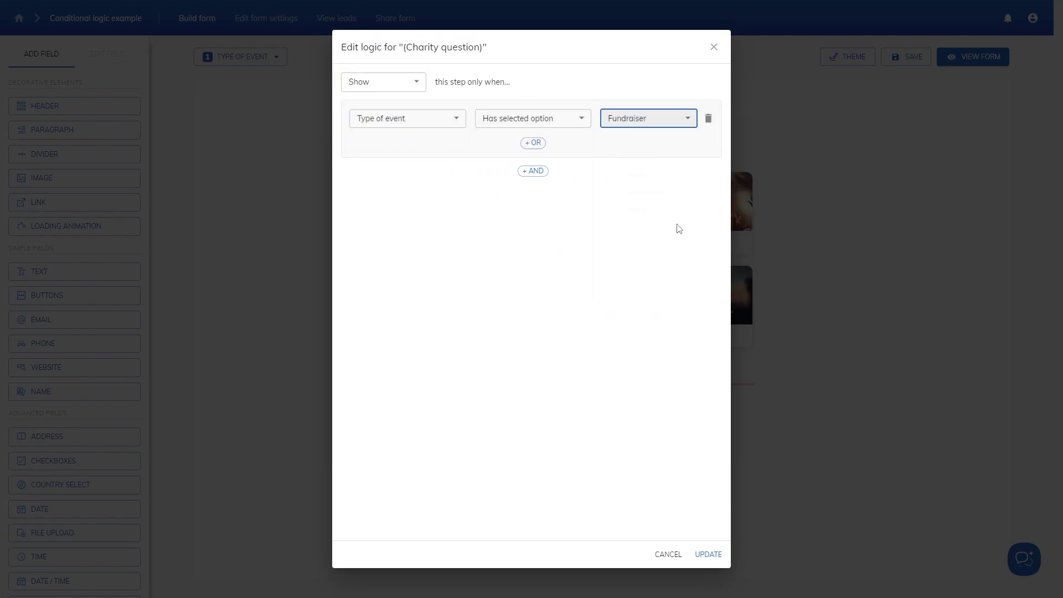
pyautogui.click(708, 553)
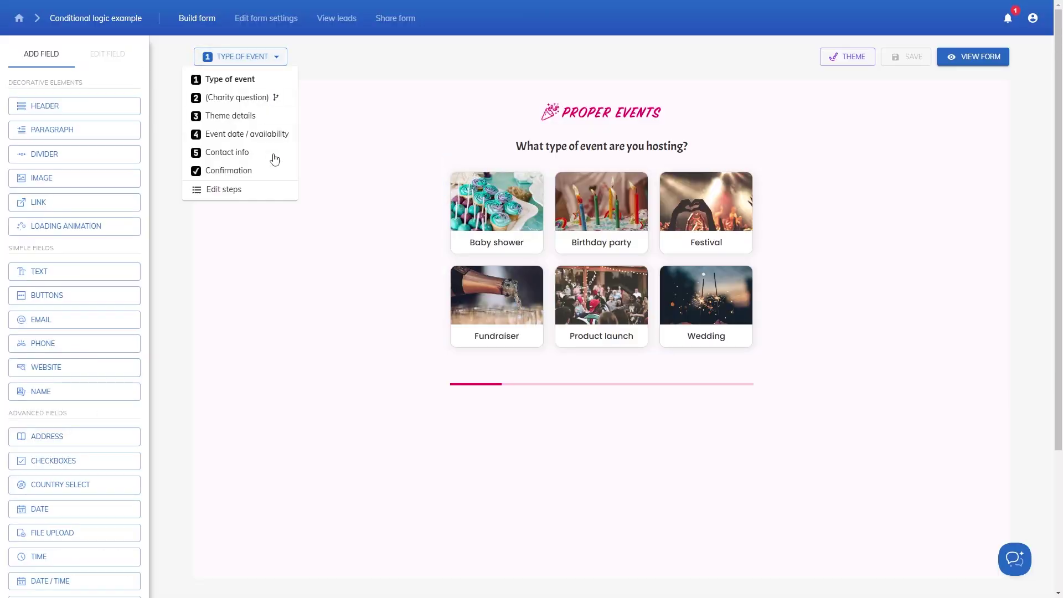
# Add a rule hiding the Event date / availability step when Type of event has Festival selected
pyautogui.click(273, 192)
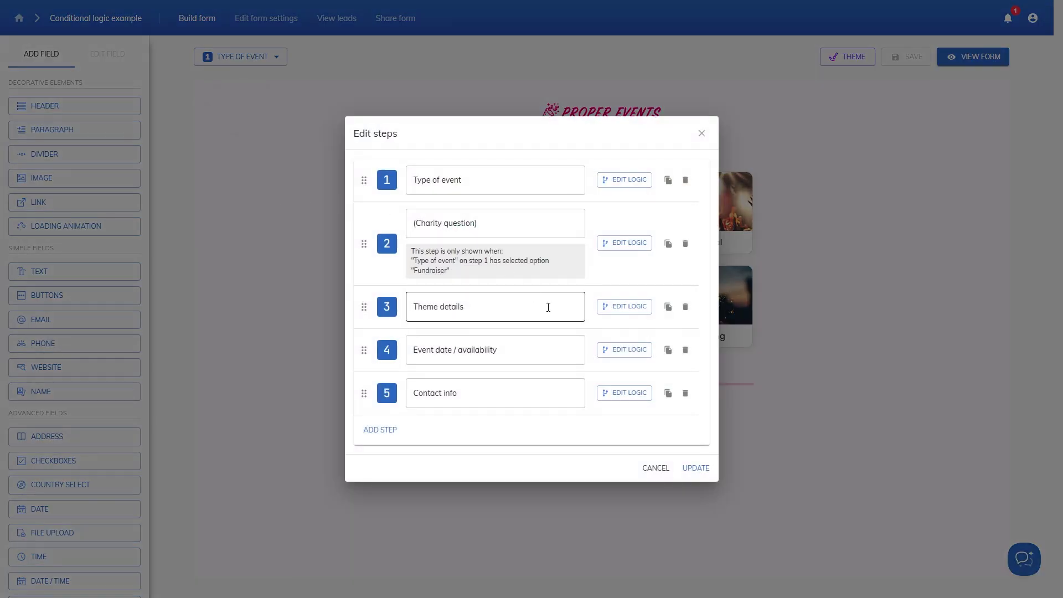
pyautogui.click(611, 353)
pyautogui.click(538, 379)
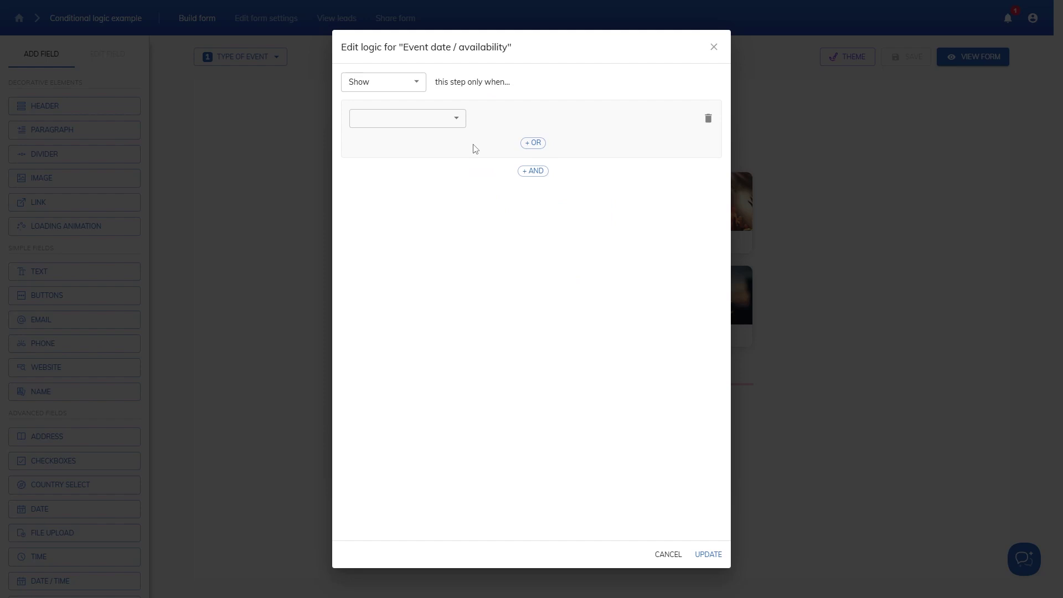
pyautogui.click(357, 100)
pyautogui.click(422, 116)
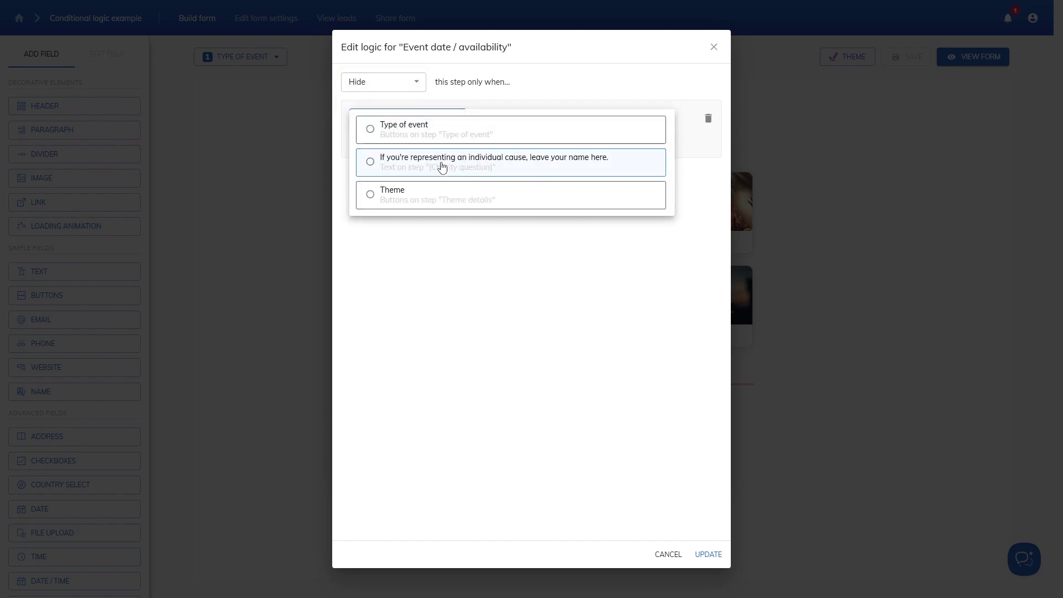
pyautogui.click(443, 136)
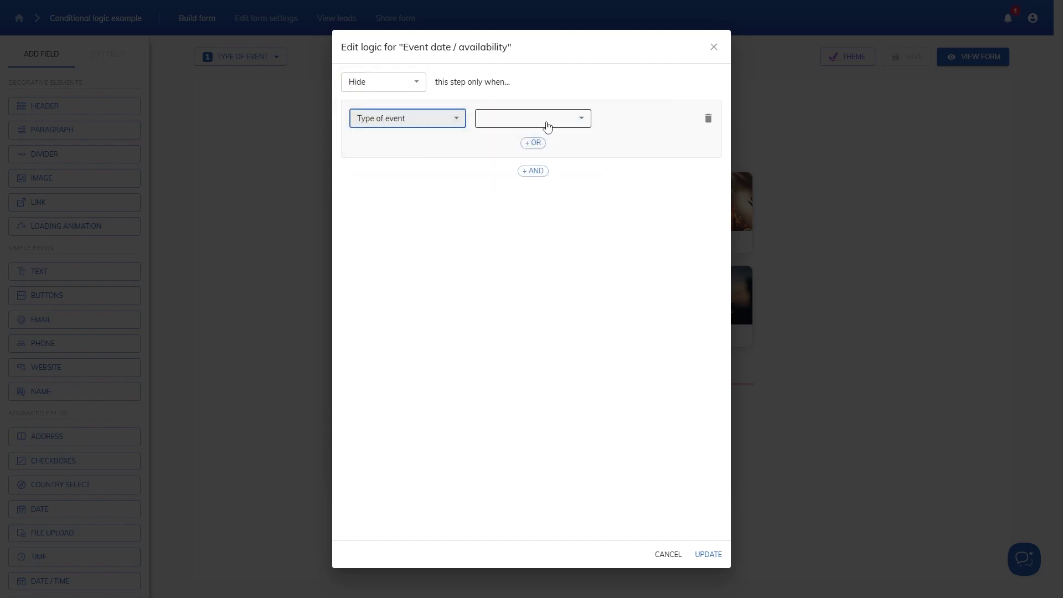
pyautogui.click(548, 125)
pyautogui.click(550, 122)
pyautogui.click(609, 118)
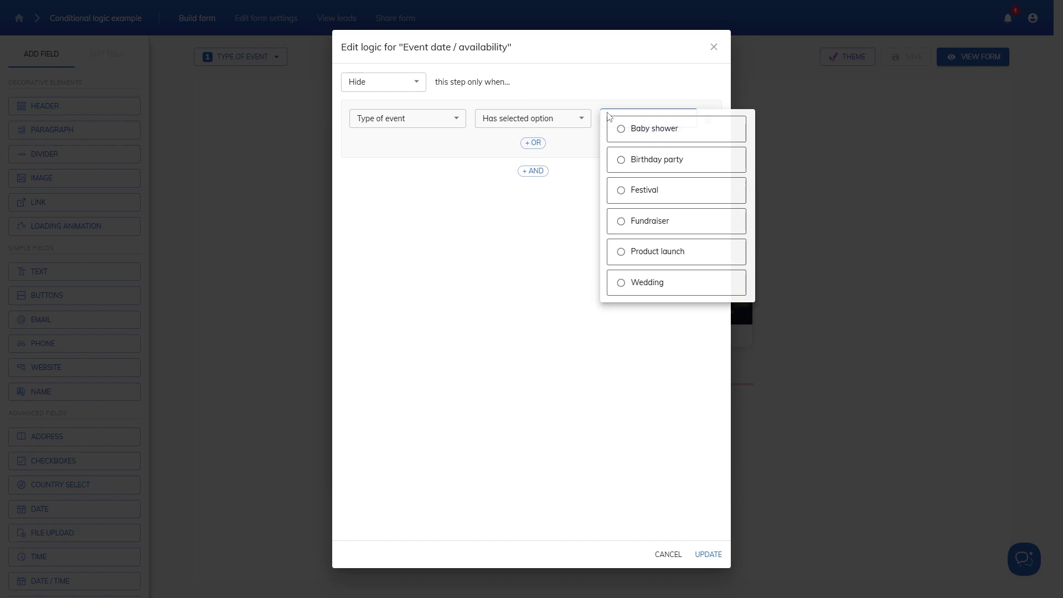
pyautogui.click(667, 189)
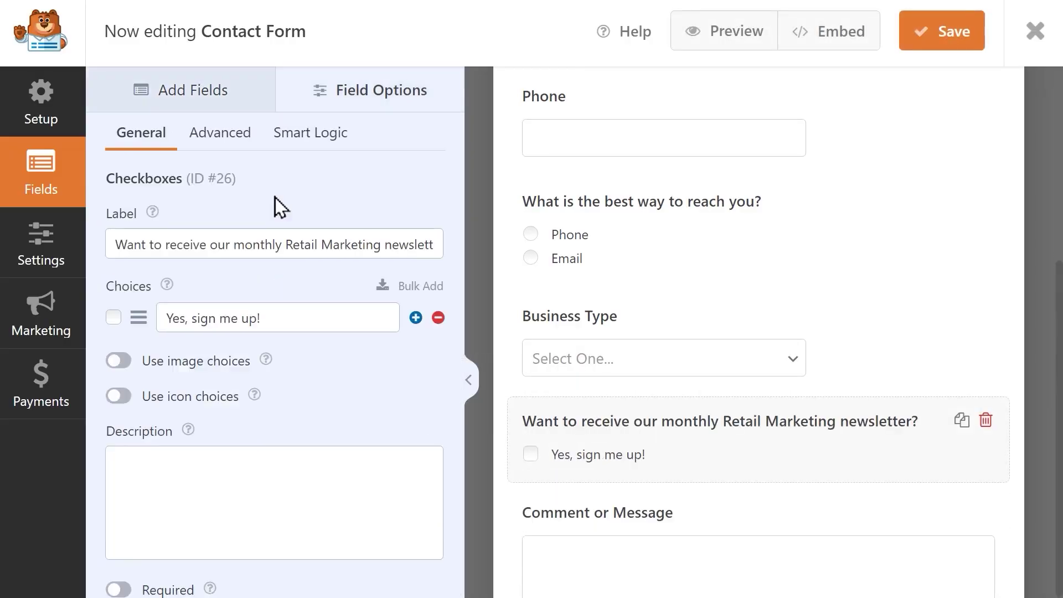
# Enable conditional logic on the newsletter checkbox to show it only when Business Type is Retail
pyautogui.click(333, 133)
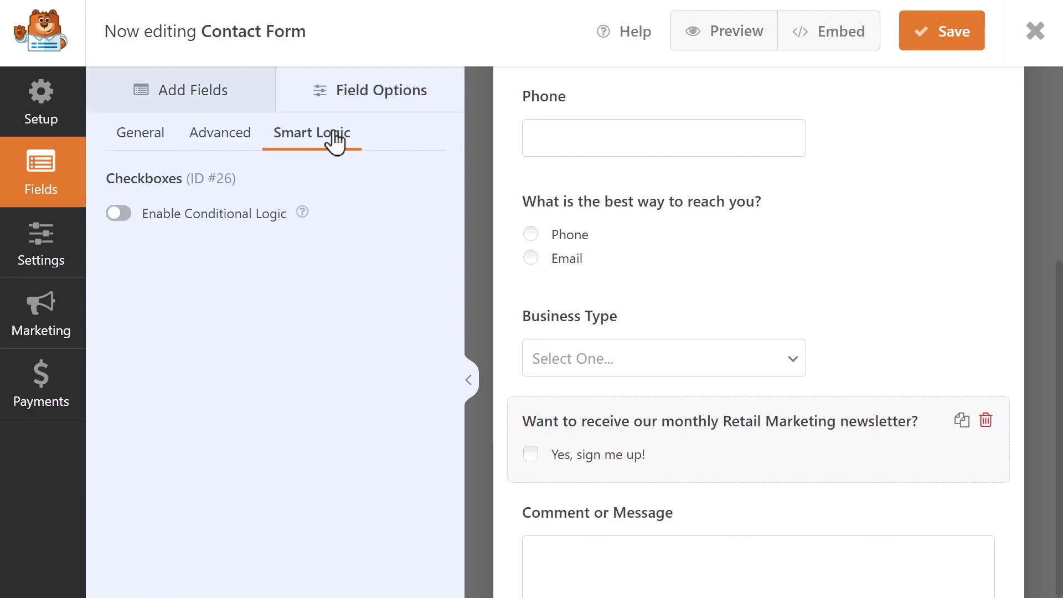
pyautogui.click(117, 214)
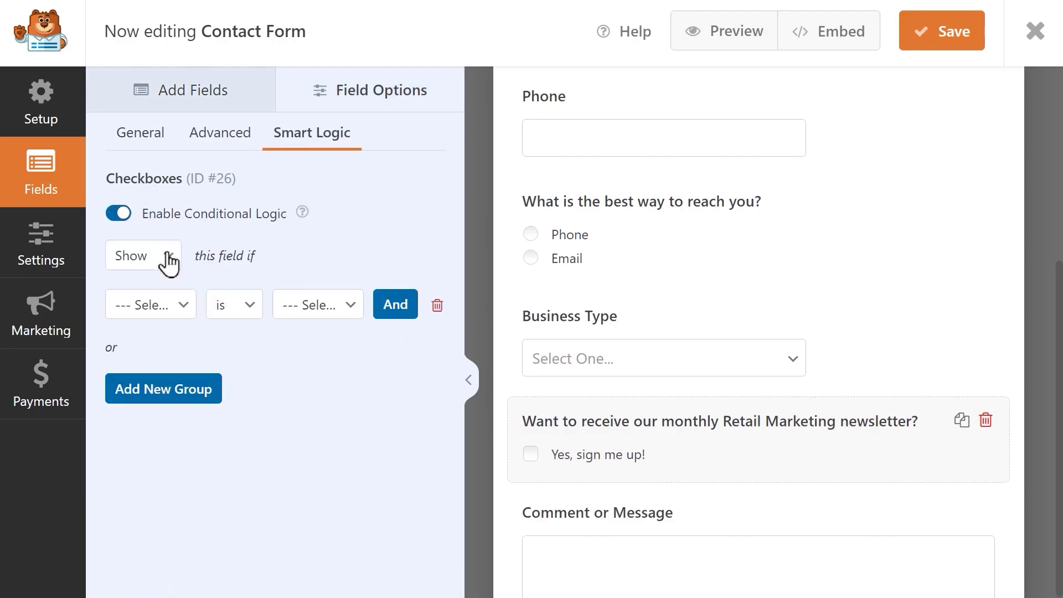
pyautogui.click(162, 280)
pyautogui.click(178, 306)
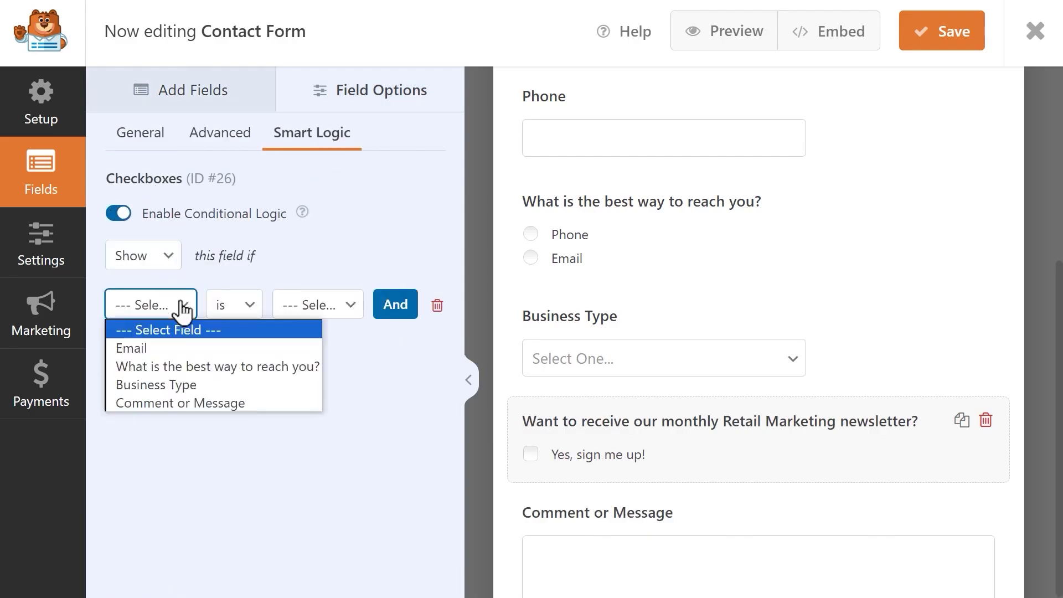
pyautogui.click(201, 384)
pyautogui.click(344, 308)
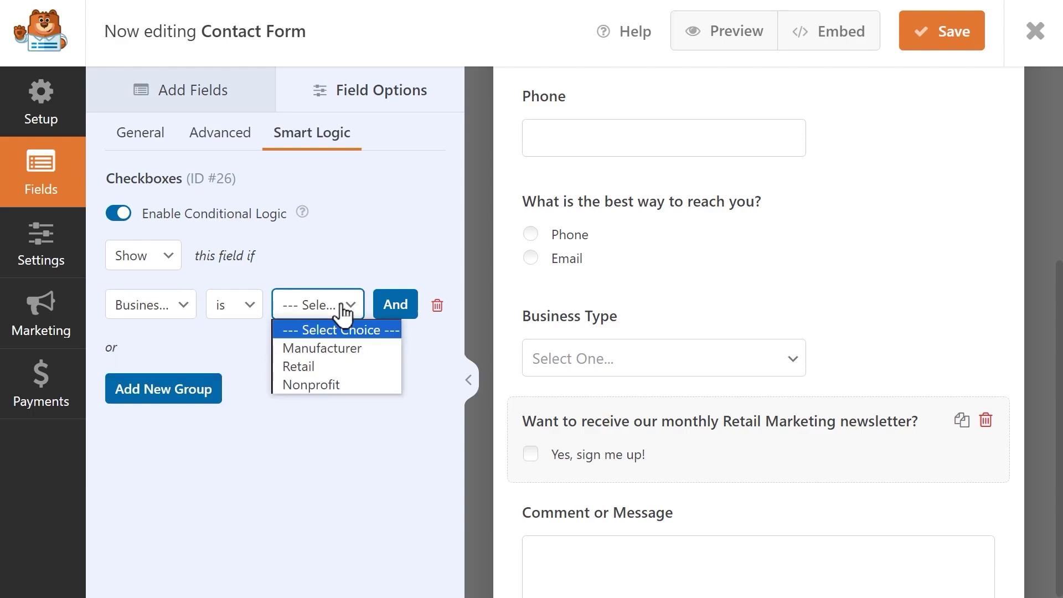
pyautogui.click(339, 367)
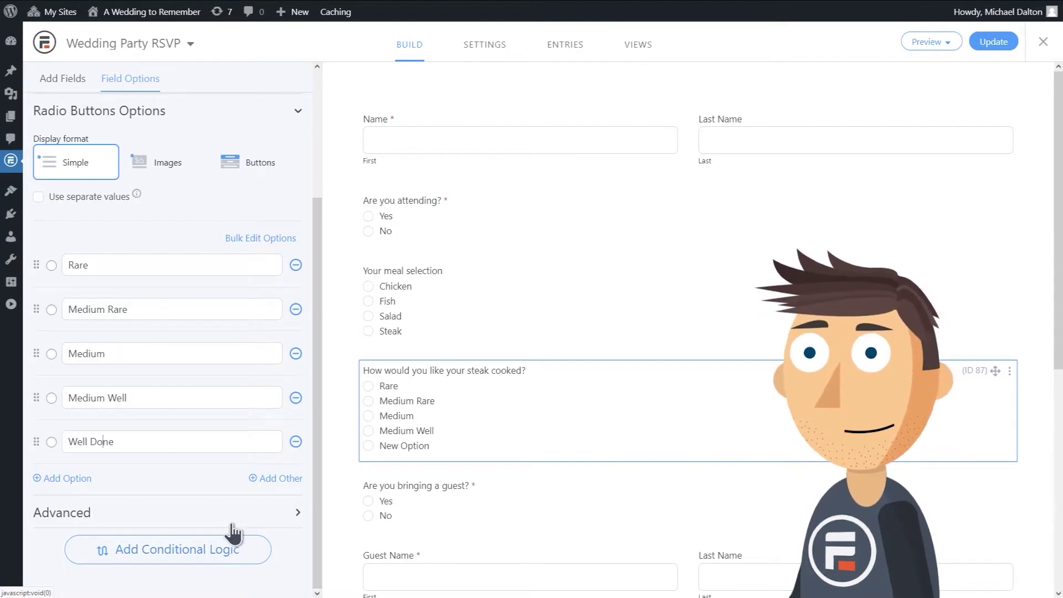
# Show the steak question only when Your meal selection equals Steak, and save the form
pyautogui.scroll(-1, 226, 522)
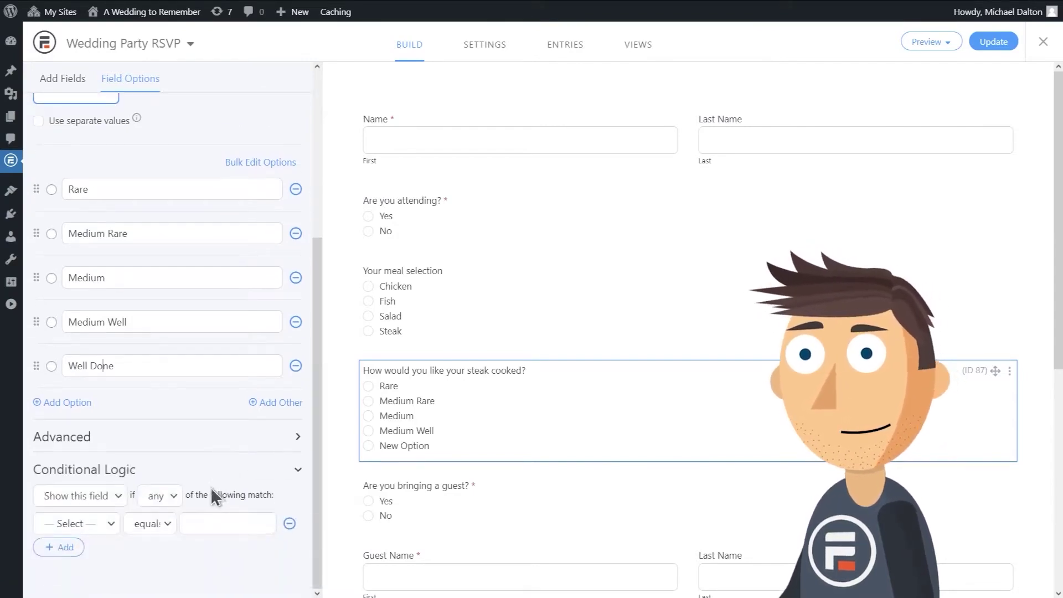
pyautogui.click(102, 526)
pyautogui.click(83, 400)
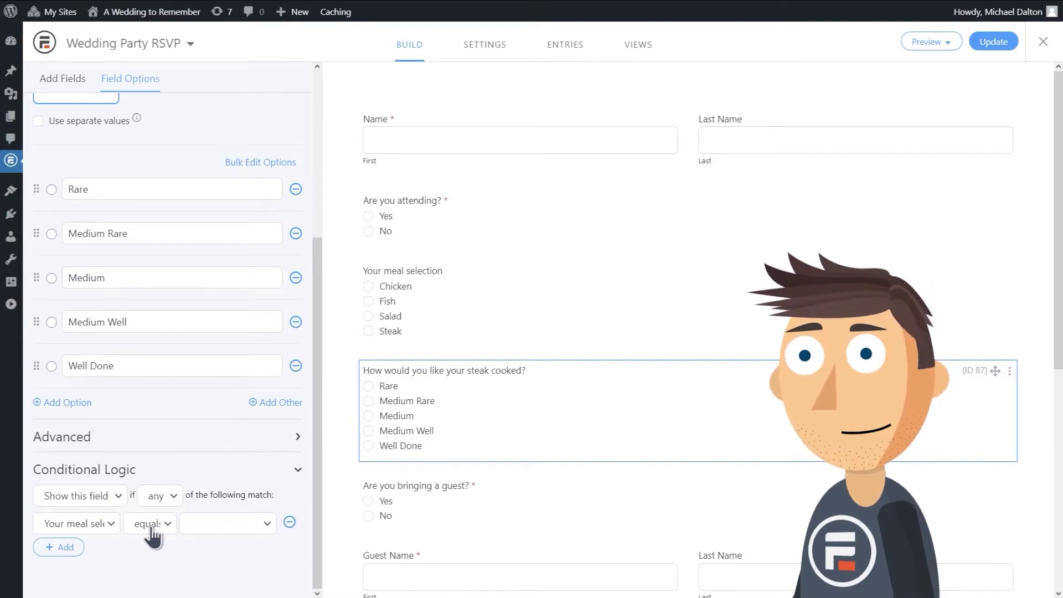
pyautogui.click(221, 524)
pyautogui.click(195, 499)
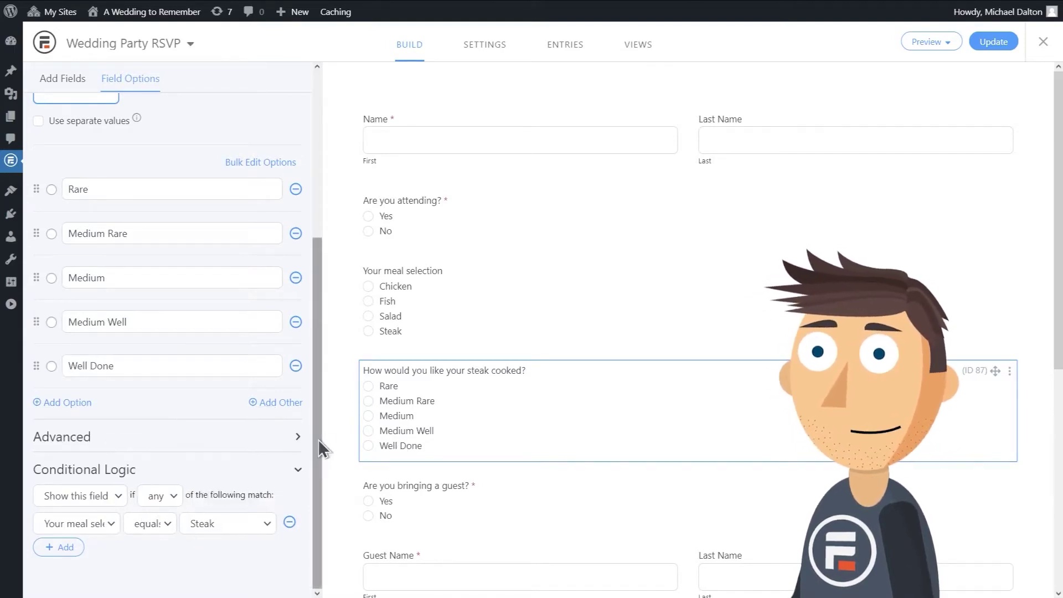
pyautogui.hotkey('ctrl', 's')
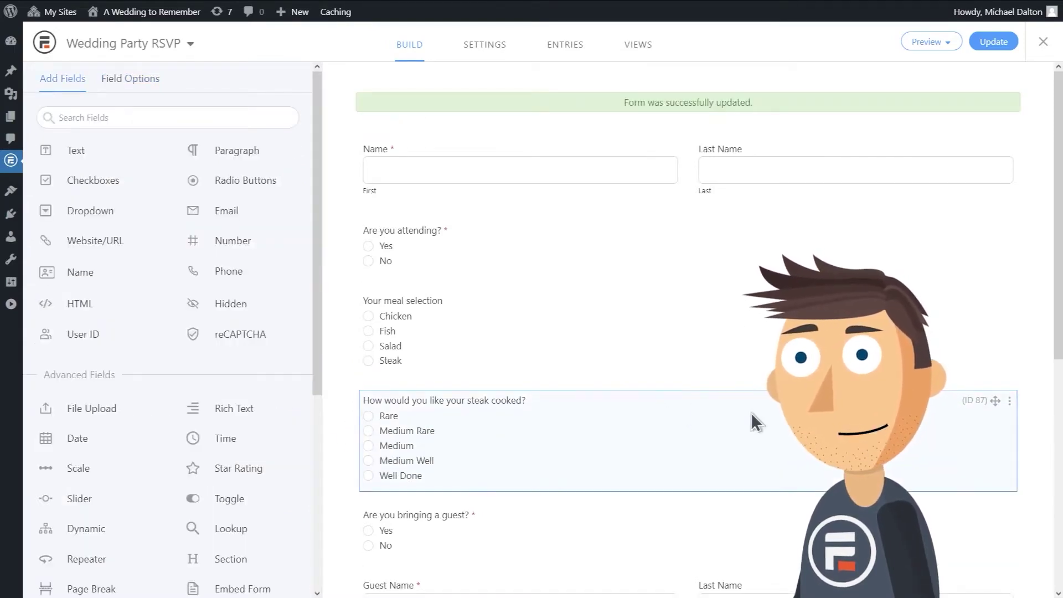
# Duplicate the steak question below Guest meal selection and add a 'Steak' choice to Guest meal selection
pyautogui.click(1009, 401)
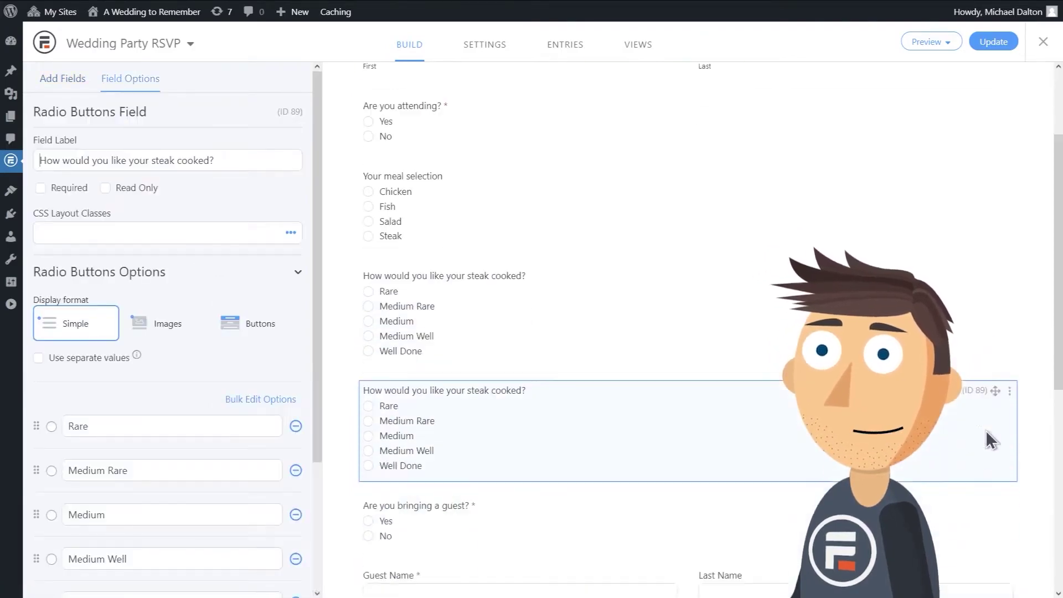
pyautogui.moveTo(996, 236); pyautogui.dragTo(943, 347)
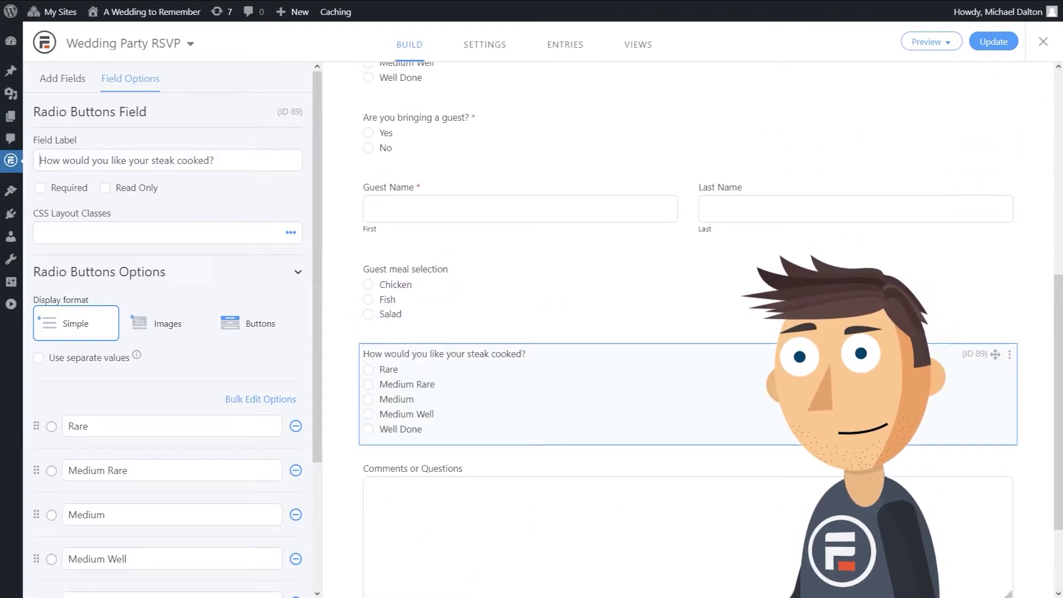
pyautogui.click(663, 307)
pyautogui.click(65, 550)
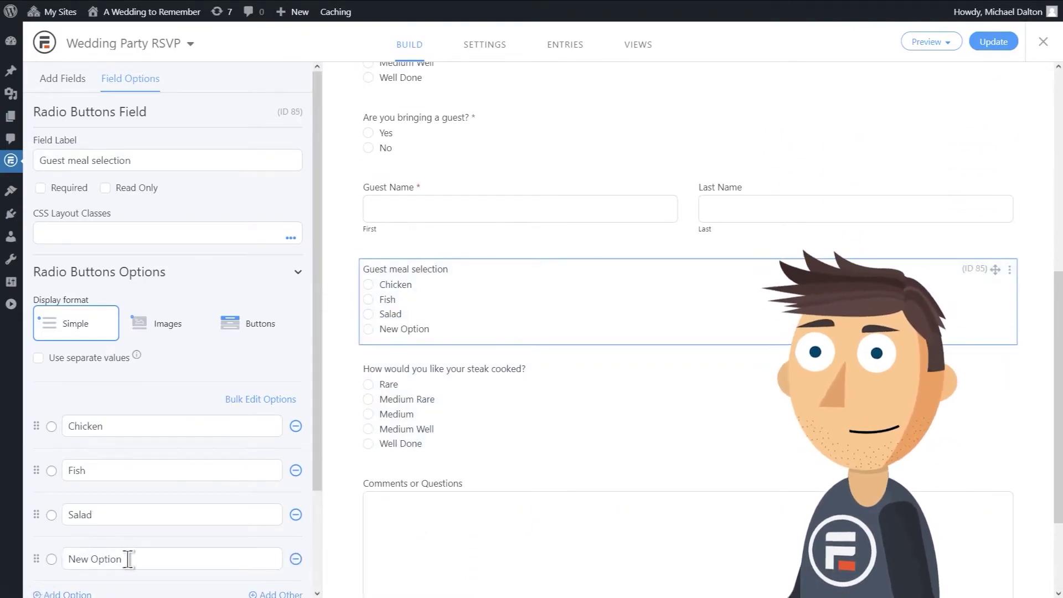
pyautogui.click(105, 554)
pyautogui.write('Steak')
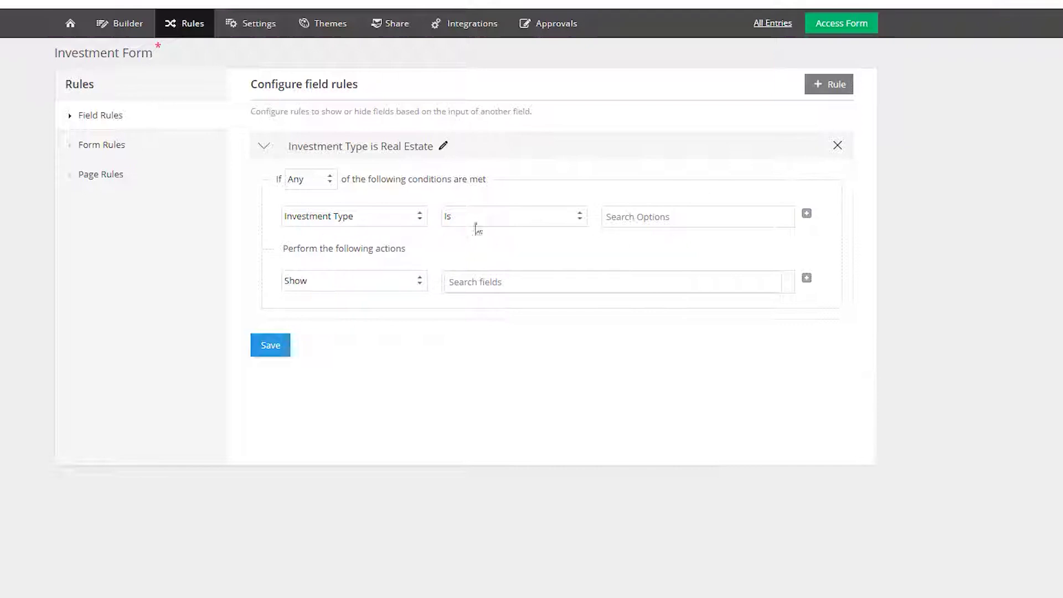
# Set the condition value to Real Estate and pick House Address as the field to show
pyautogui.click(650, 238)
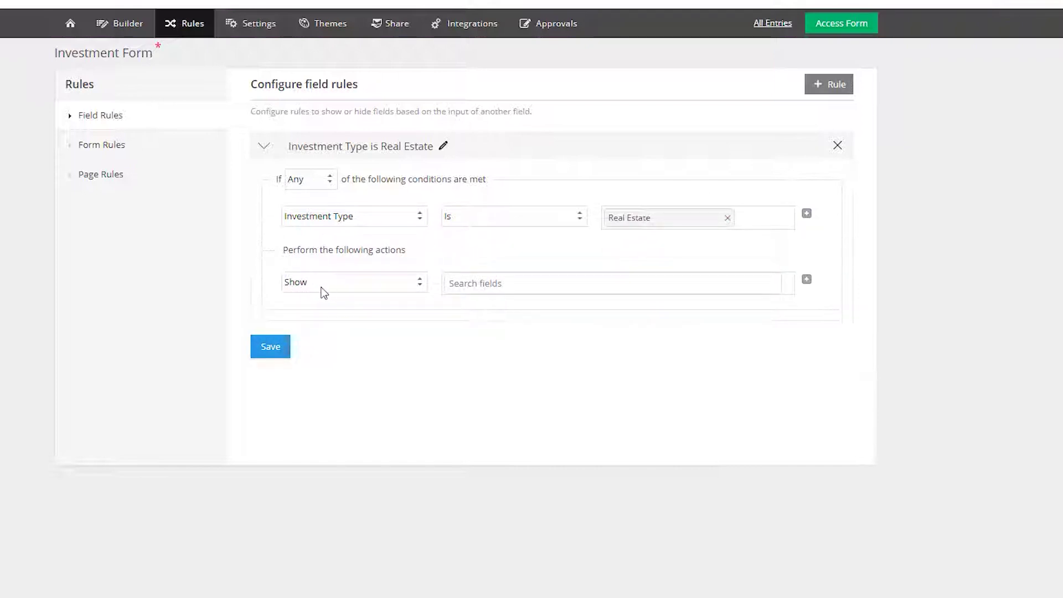
pyautogui.click(494, 283)
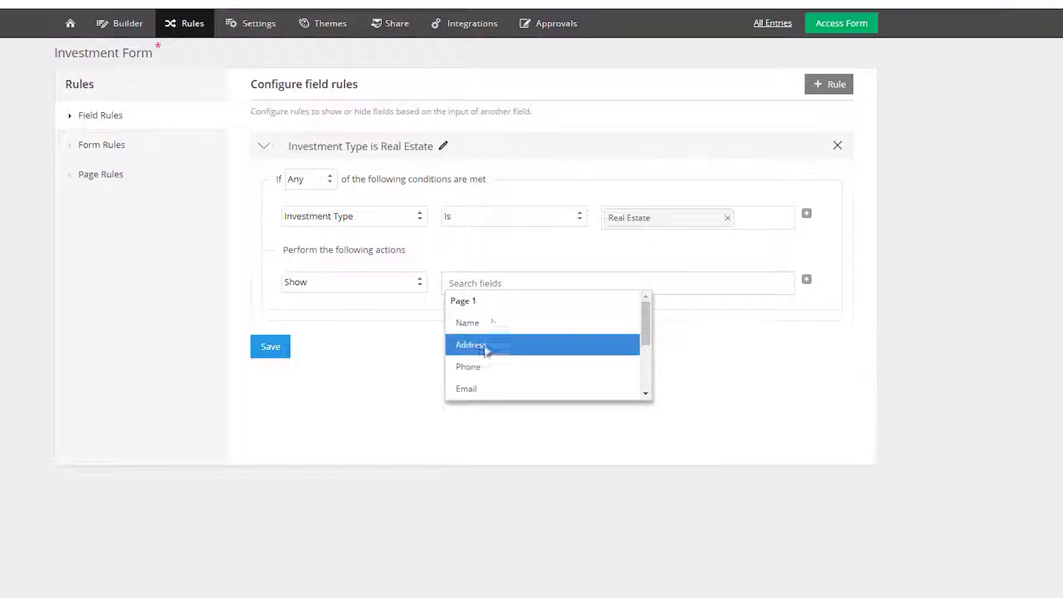
pyautogui.scroll(-3, 486, 350)
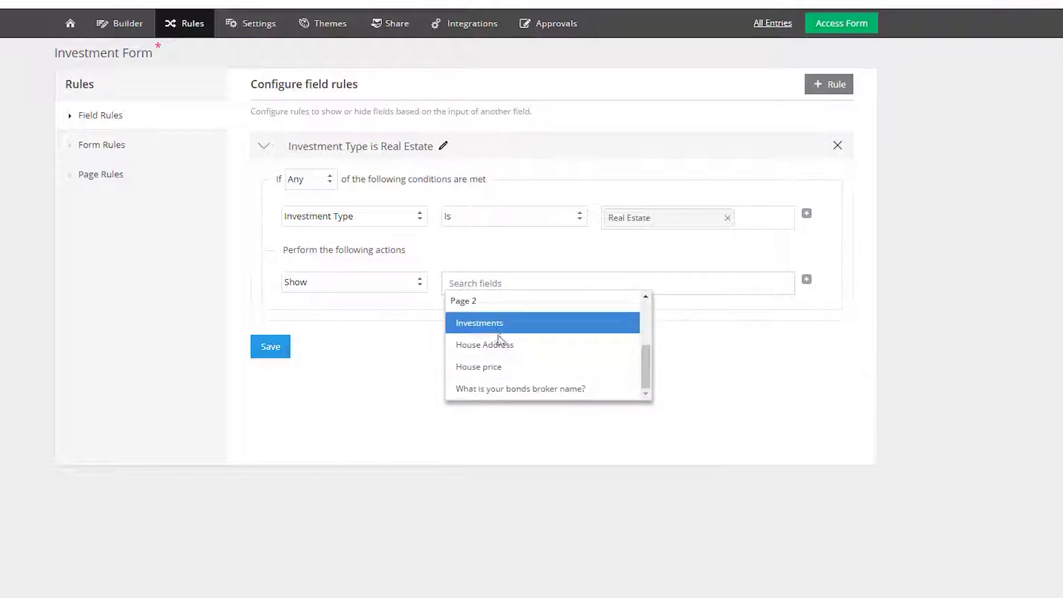
pyautogui.click(507, 345)
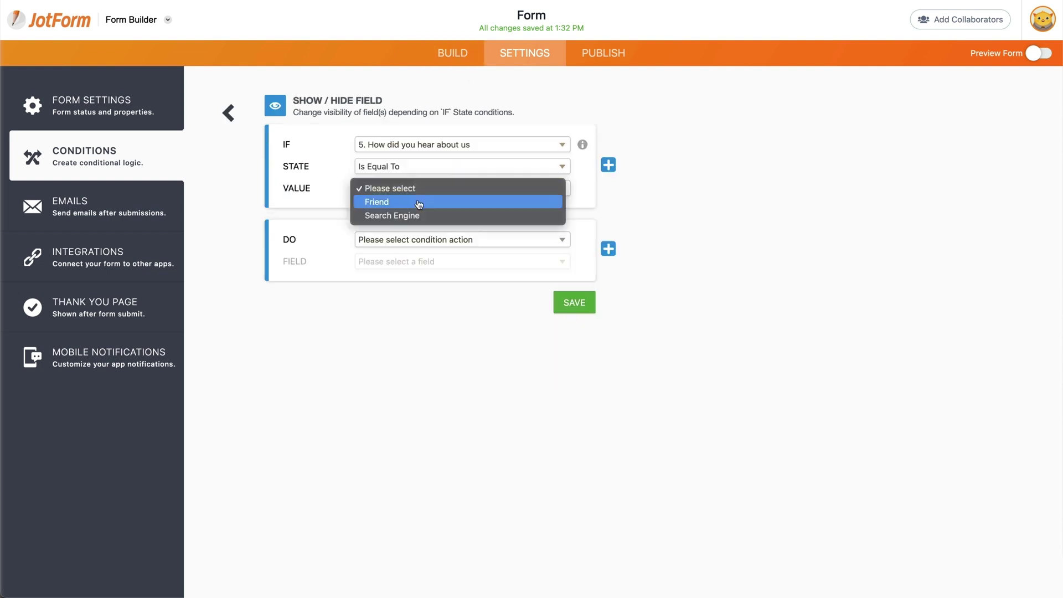
# Save a condition showing '6. Friends name' when the referral answer is Friend, then start another Show/Hide Field condition
pyautogui.click(388, 200)
pyautogui.click(418, 240)
pyautogui.click(417, 267)
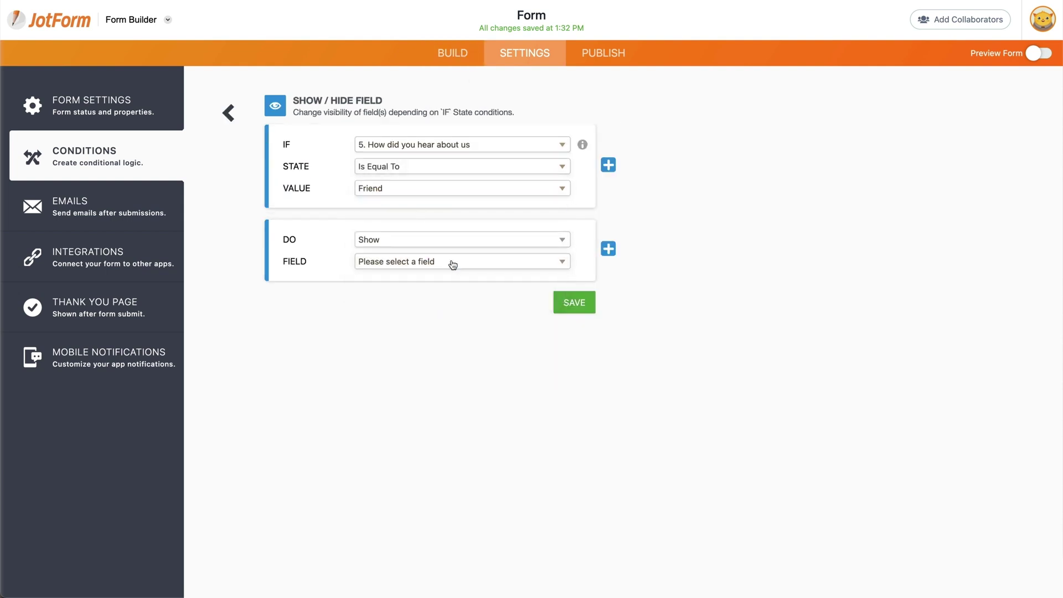
pyautogui.click(451, 263)
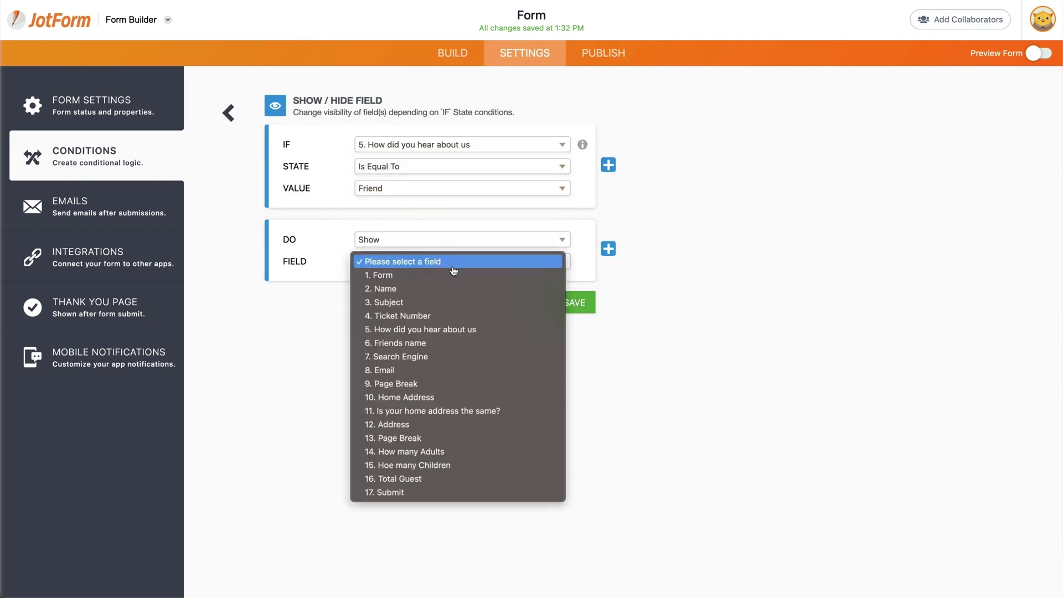
pyautogui.click(420, 345)
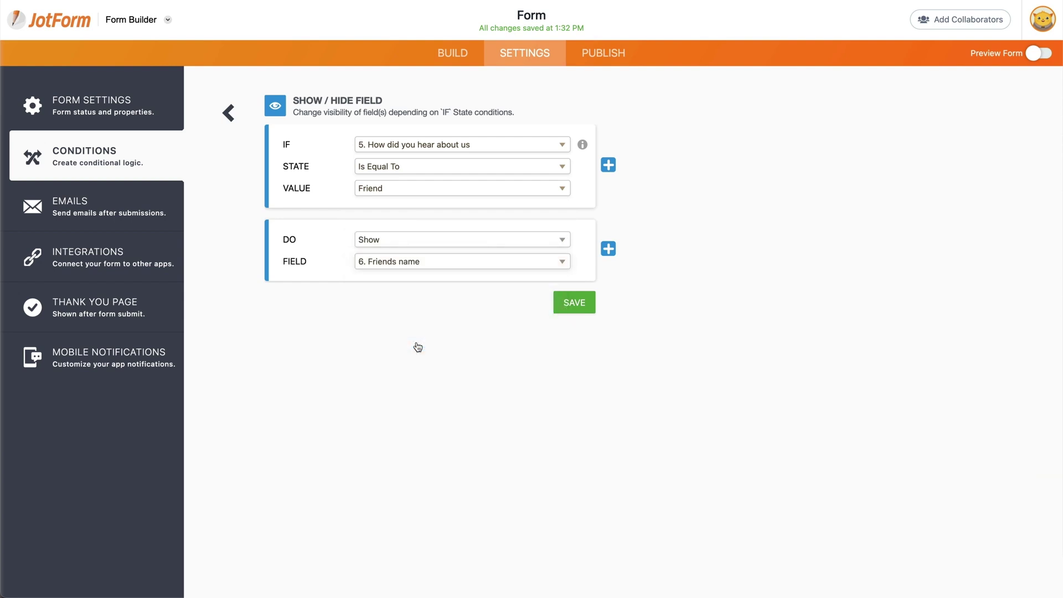
pyautogui.click(573, 302)
pyautogui.click(443, 148)
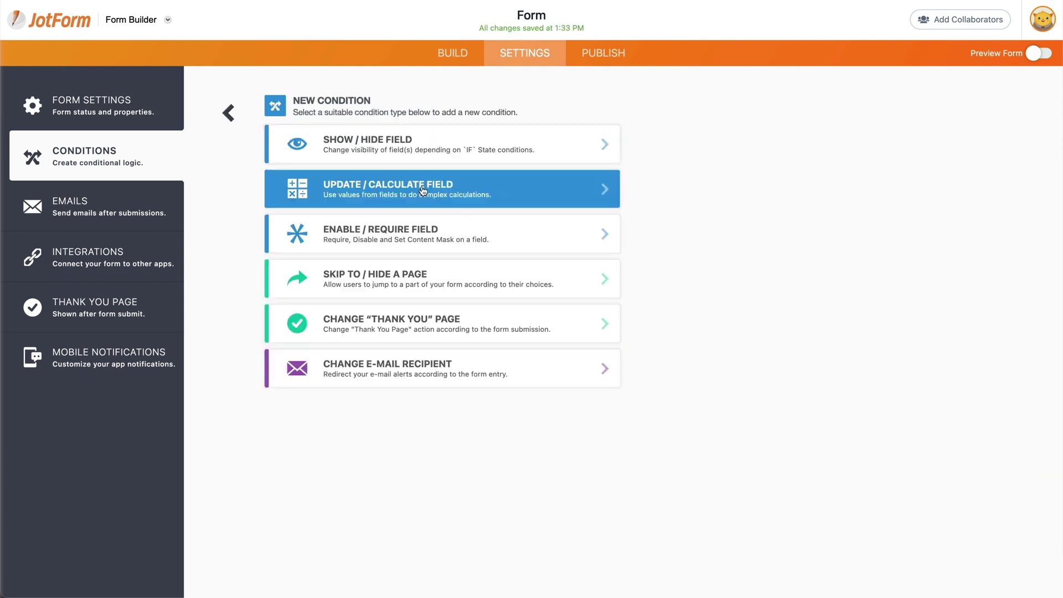